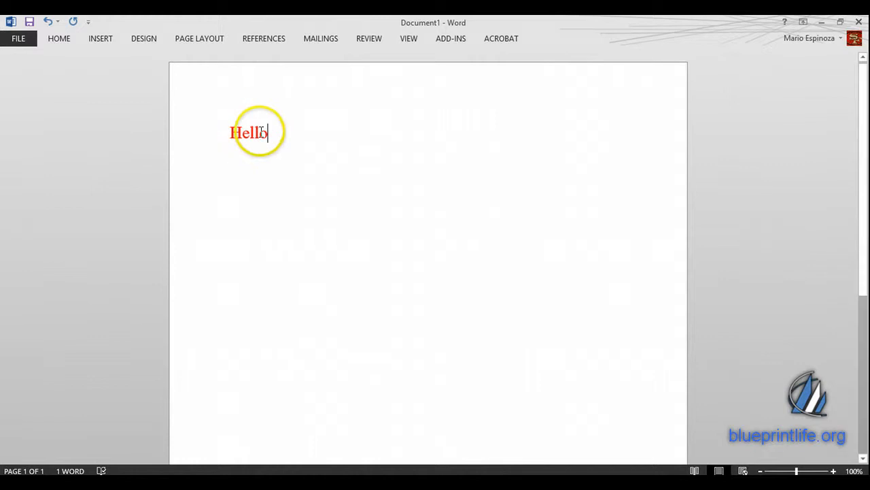
Change the font of the word "Hello" to Adobe Hebrew and its size to 28.
click(267, 132)
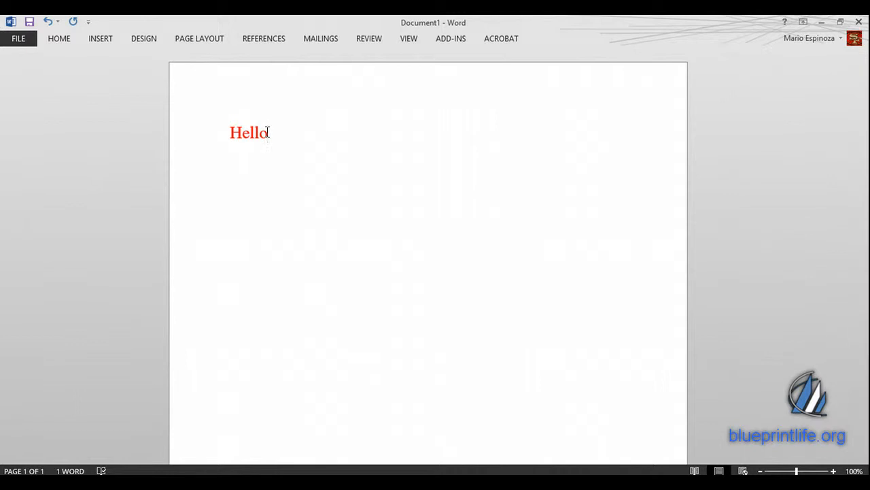
double_click(242, 130)
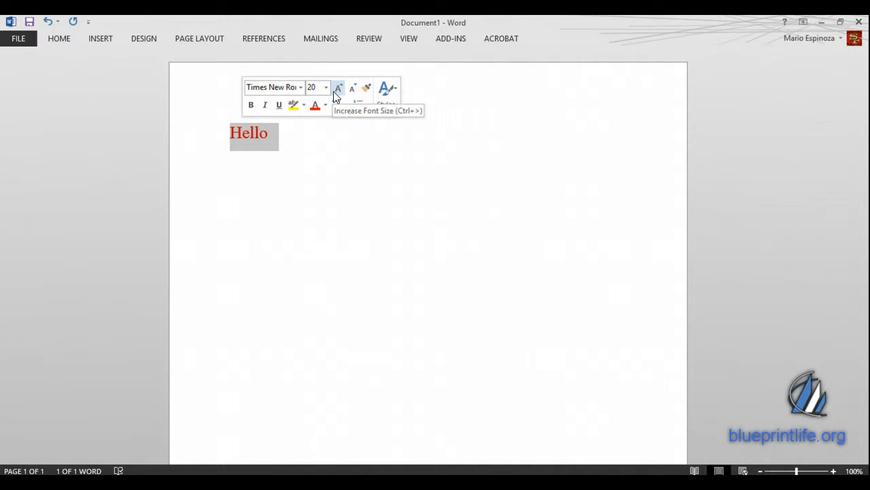
click(248, 87)
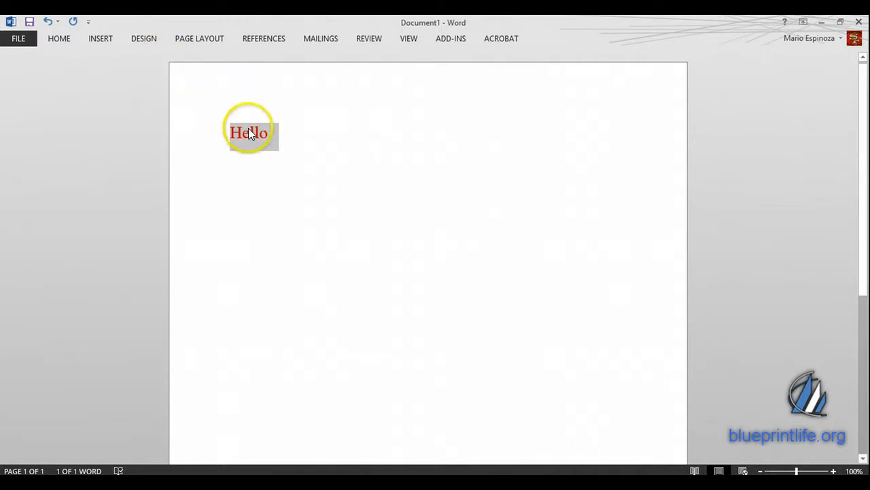
right_click(263, 145)
triple_click(261, 140)
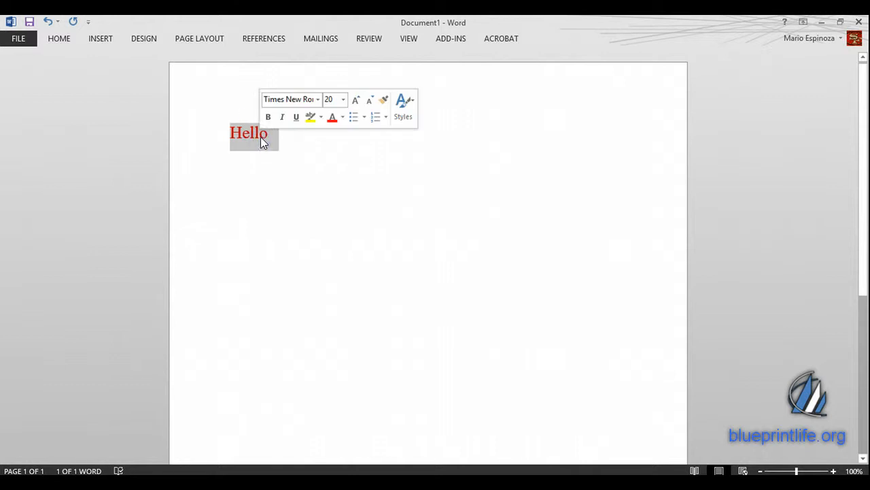
click(319, 99)
click(322, 105)
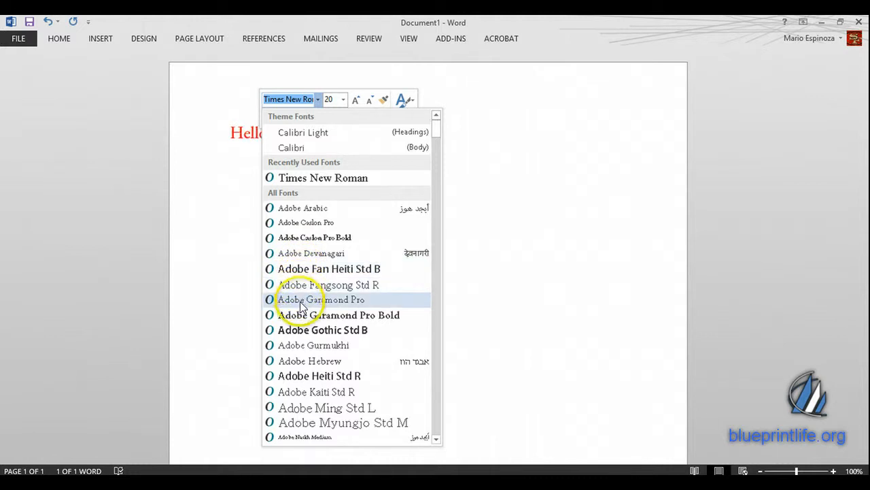
click(301, 361)
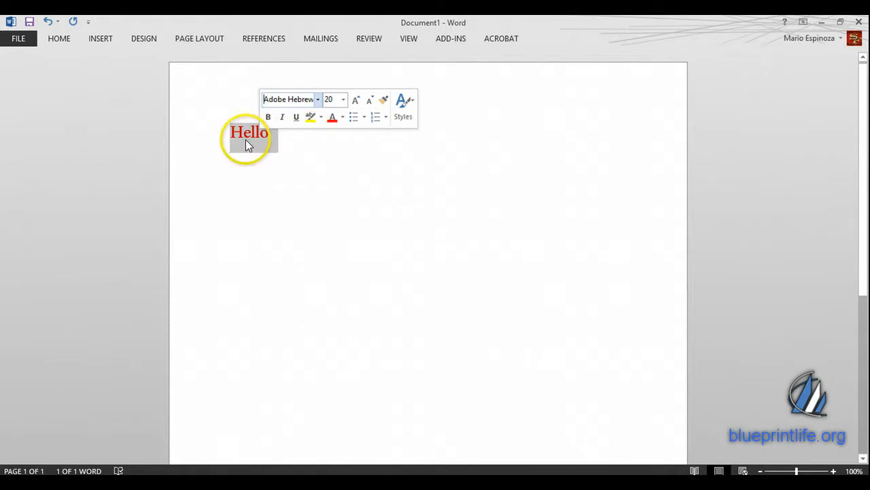
click(344, 101)
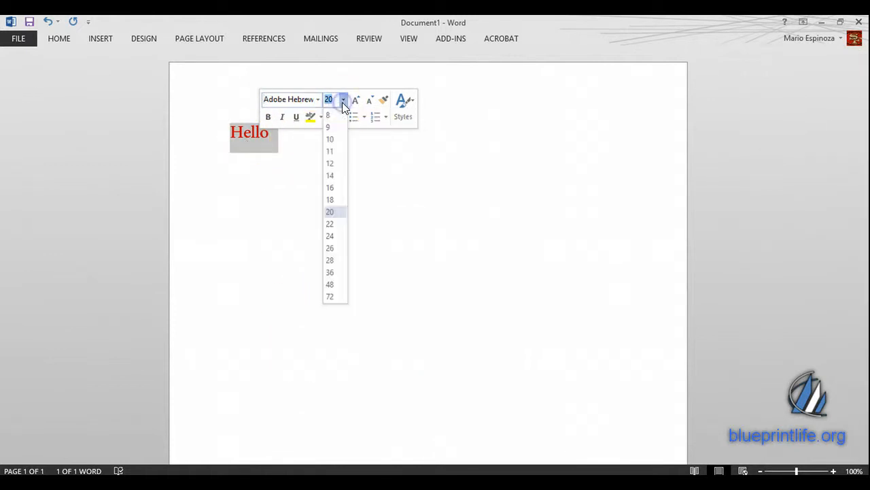
click(335, 259)
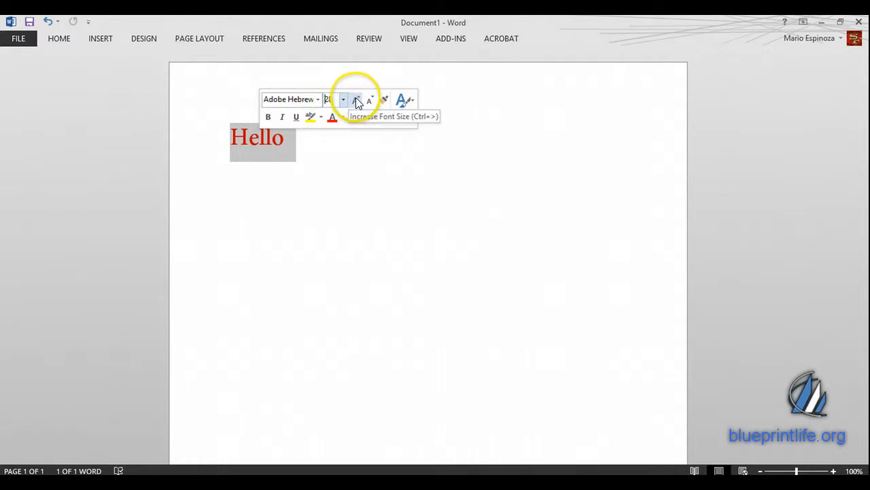
Decrease the font size of "Hello" stepwise to 20, then vary it up and down and return it to 28.
click(358, 102)
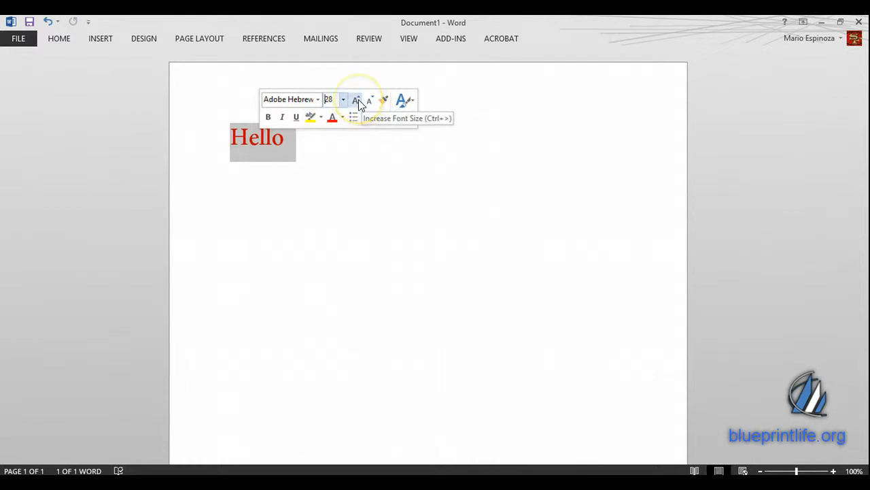
click(370, 102)
click(371, 102)
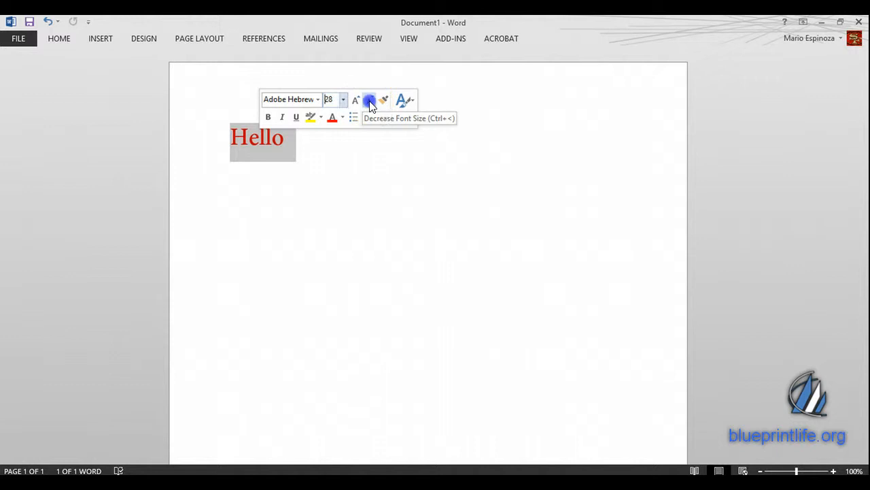
click(371, 102)
click(371, 102)
click(369, 102)
click(369, 102)
click(356, 102)
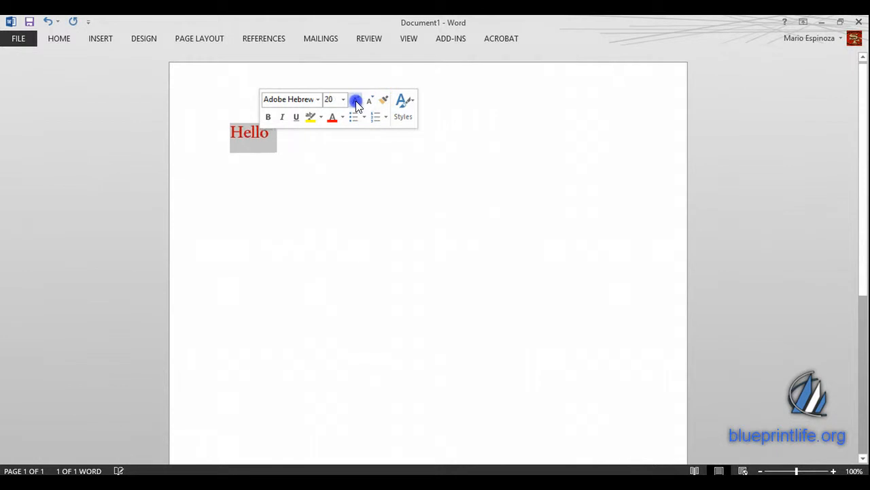
click(356, 102)
click(357, 102)
click(356, 102)
click(357, 102)
click(356, 102)
click(368, 103)
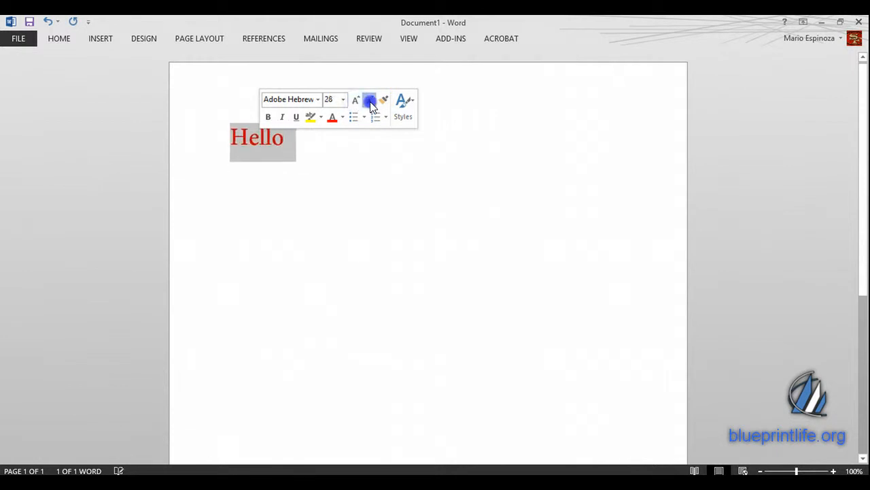
click(367, 103)
click(368, 103)
click(368, 103)
click(368, 103)
click(356, 101)
click(356, 100)
click(357, 101)
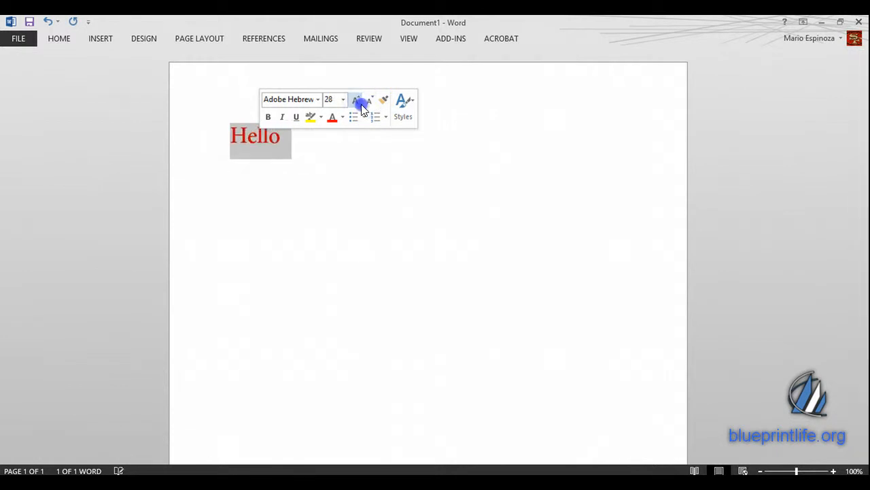
click(356, 101)
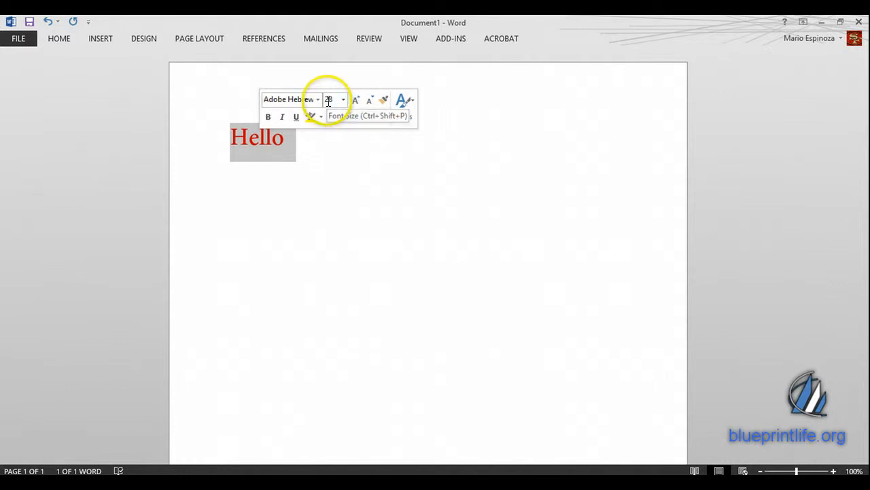
Increase the font size of "Hello" stepwise up to 72, then decrease it back to 28.
click(368, 100)
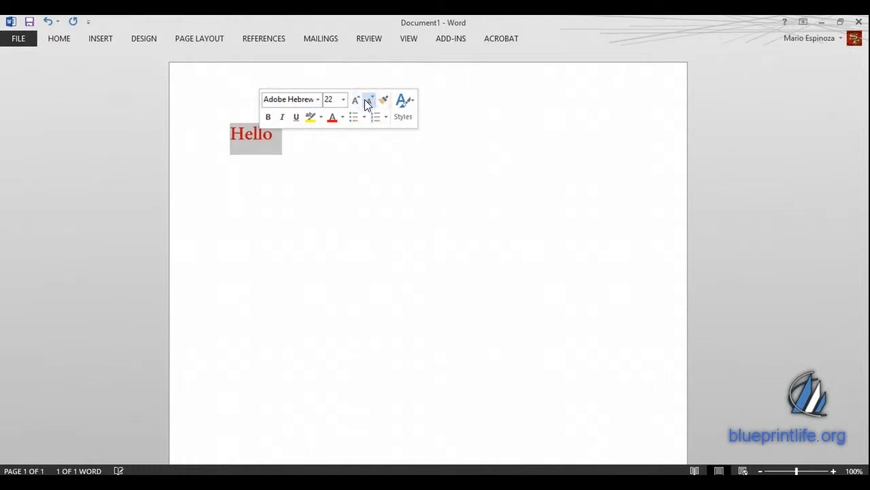
click(355, 99)
click(355, 100)
click(355, 100)
click(355, 100)
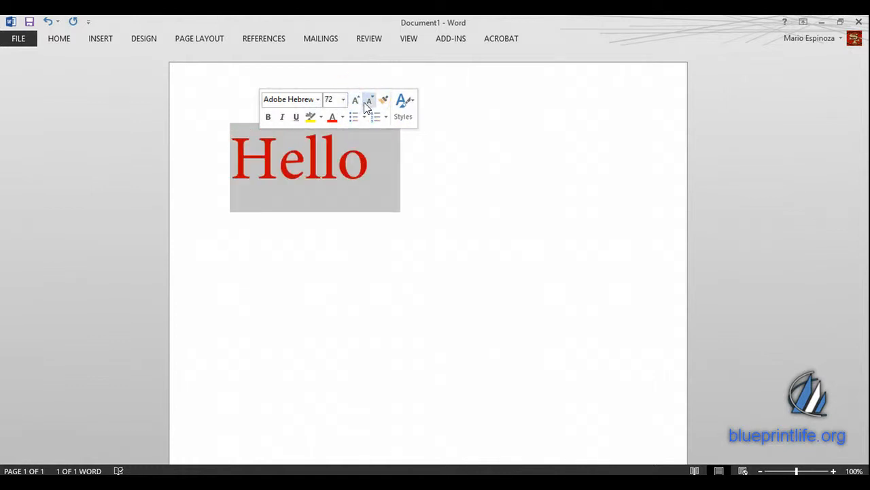
click(370, 102)
click(369, 102)
click(369, 102)
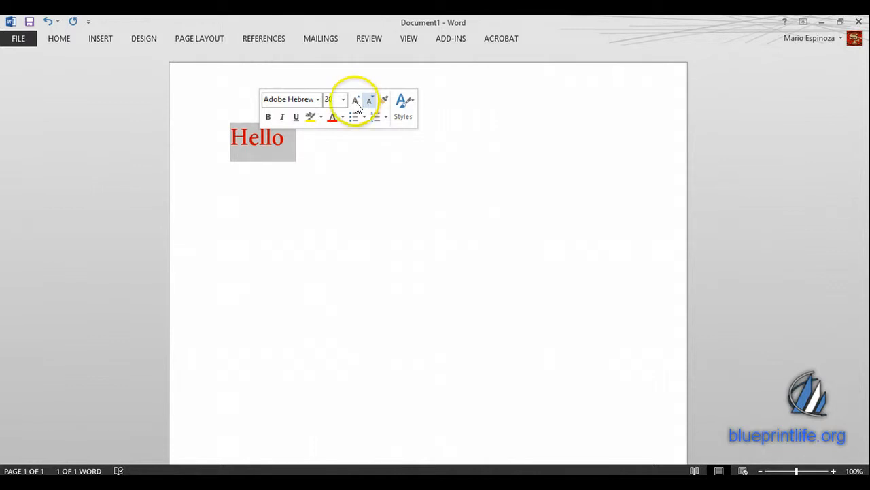
Format the word "Hello" as bold, italic and underlined.
click(272, 119)
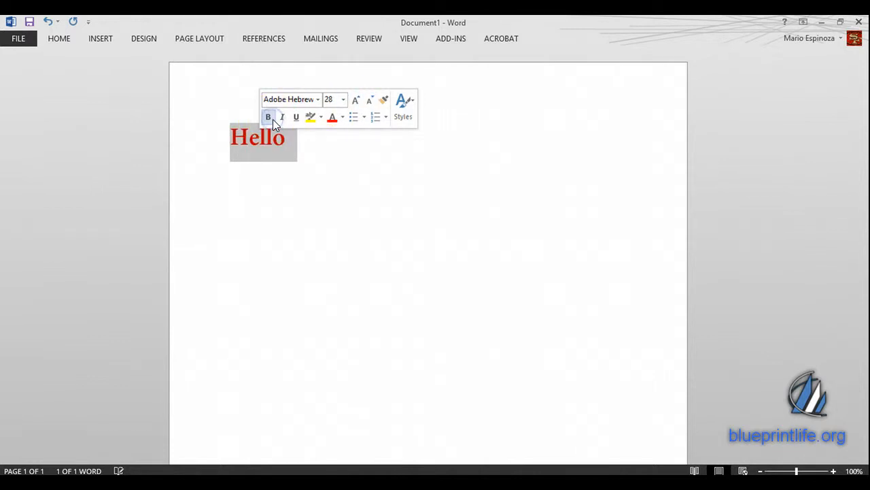
click(288, 118)
click(297, 118)
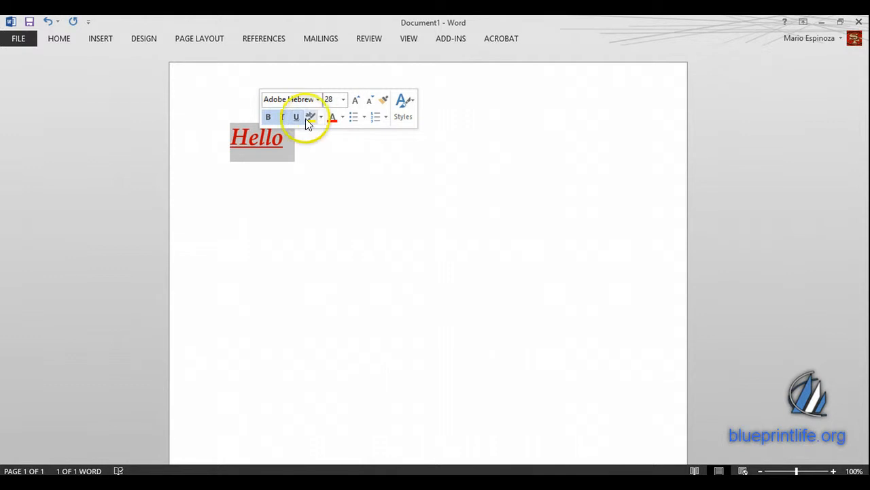
Set the font color of "Hello" to the standard blue and clear the selection.
click(343, 118)
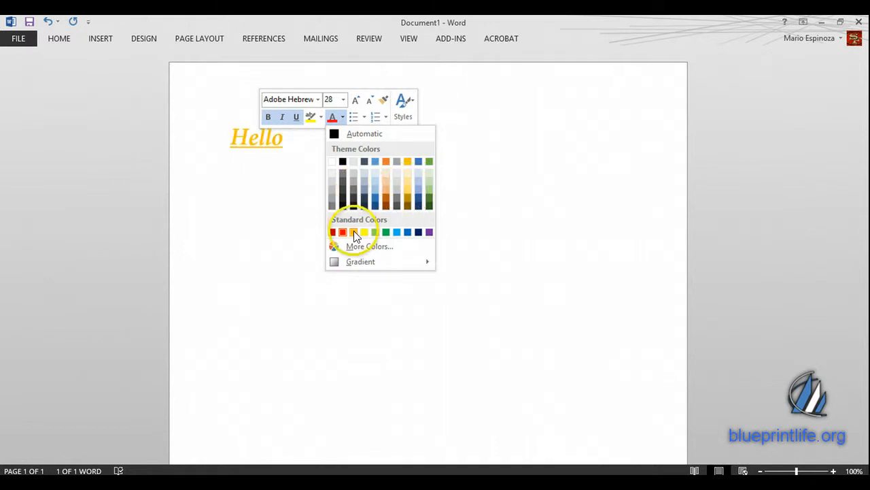
click(408, 232)
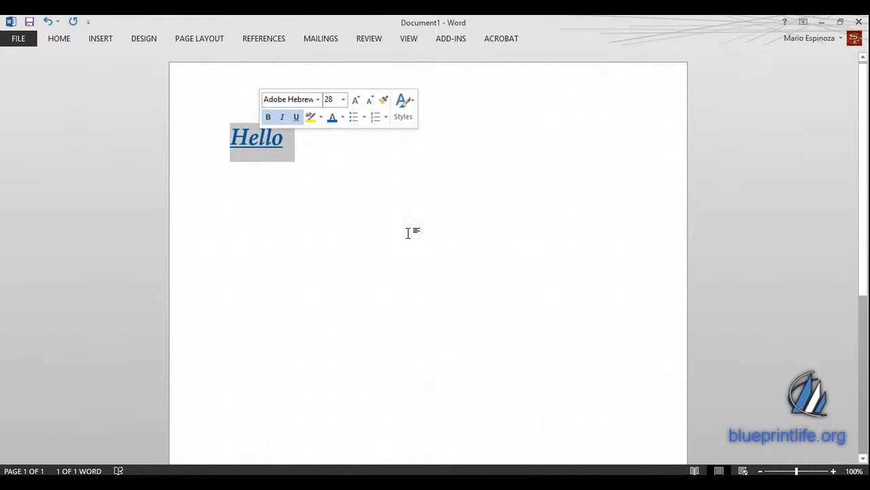
click(354, 178)
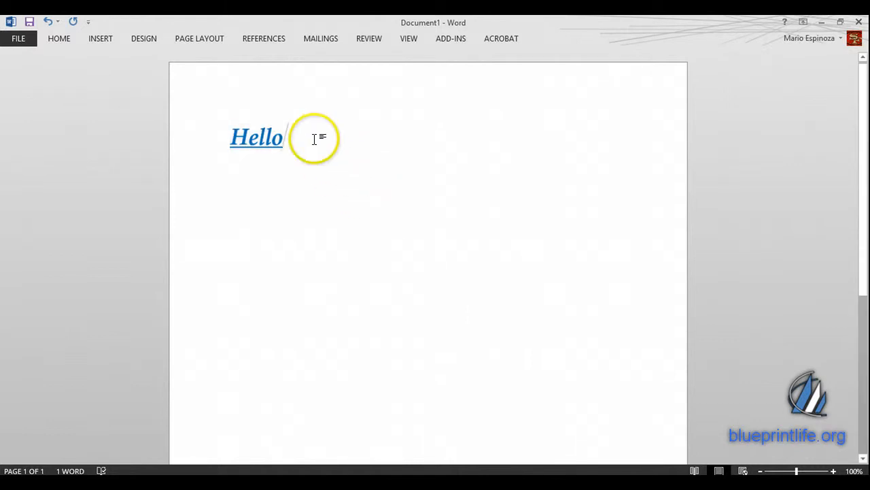
Delete the surplus spaces after the word "Hello".
click(288, 132)
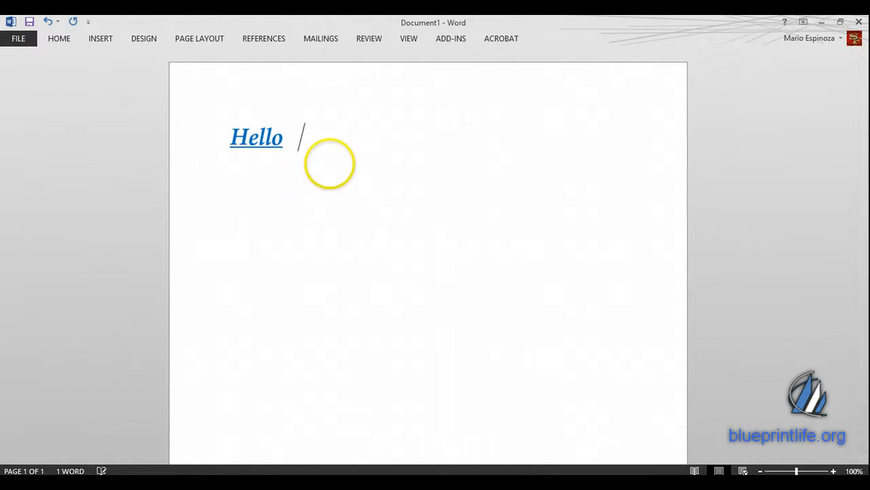
key(BackSpace)
key(BackSpace)
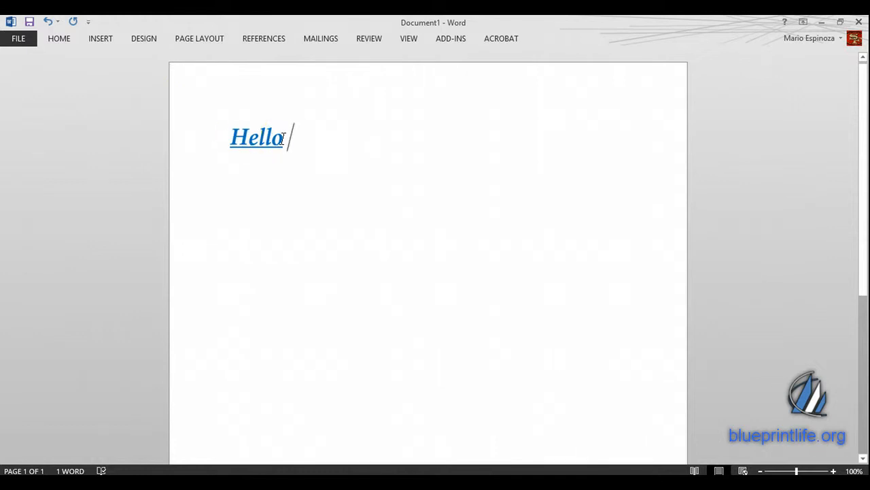
Try selecting "Hello" with and without its trailing space, and only part of the word, ending with nothing selected.
drag(283, 138, 236, 134)
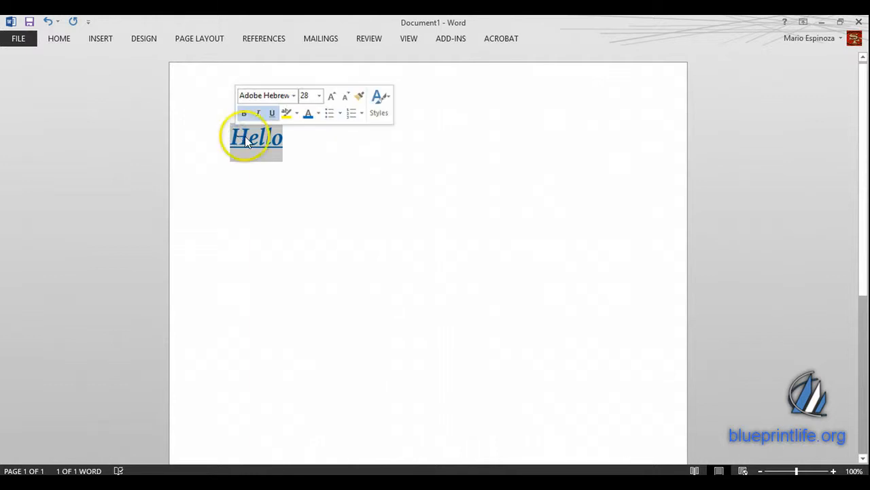
drag(298, 149, 240, 139)
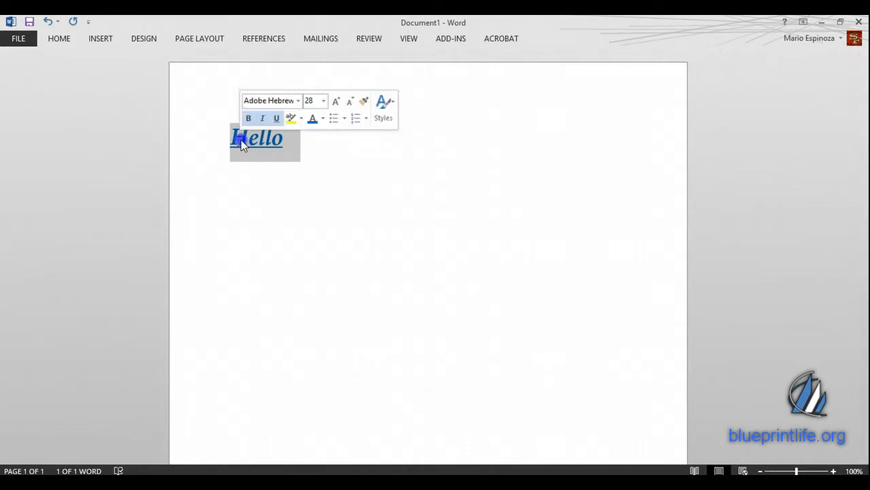
click(243, 186)
double_click(248, 138)
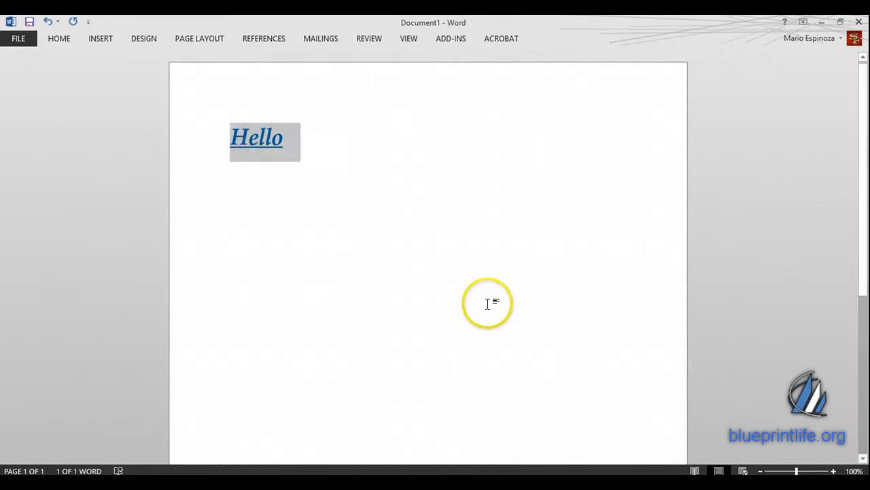
click(358, 199)
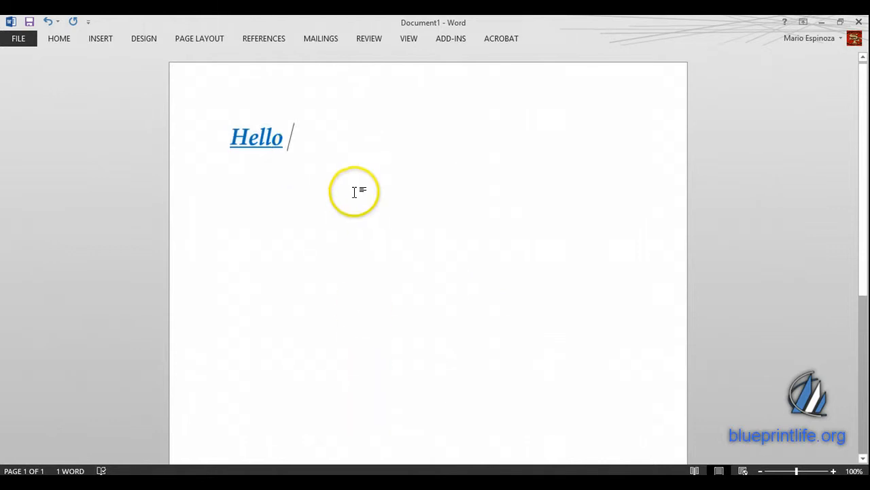
drag(266, 139, 253, 139)
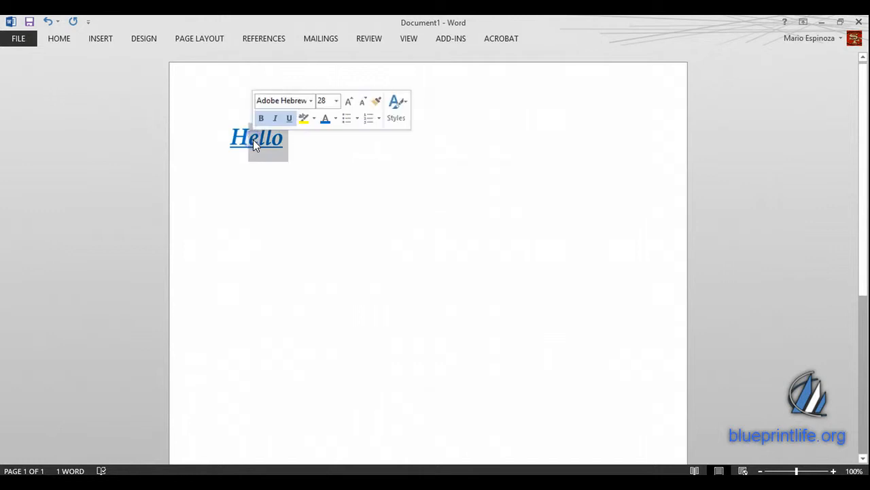
click(292, 193)
click(389, 396)
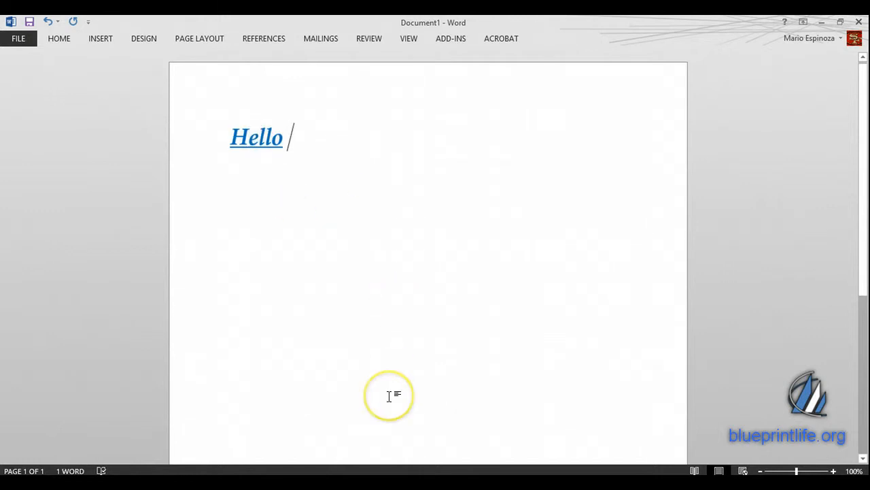
click(402, 146)
click(387, 364)
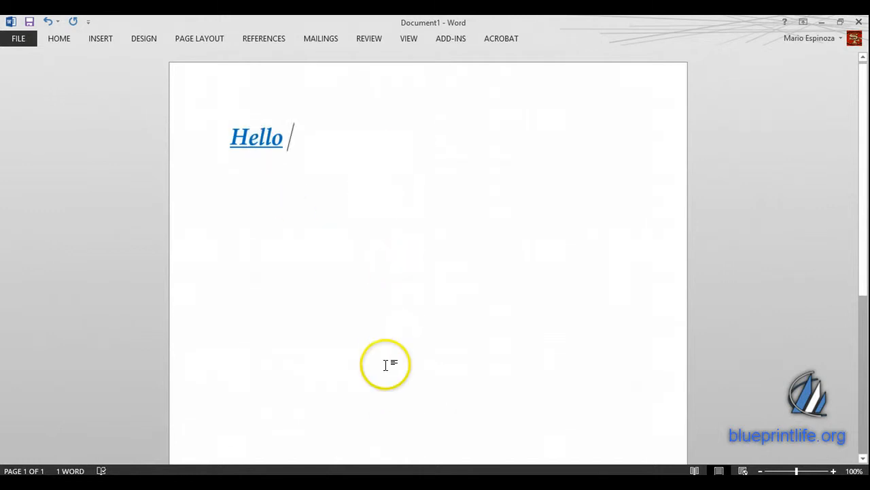
click(400, 174)
click(395, 399)
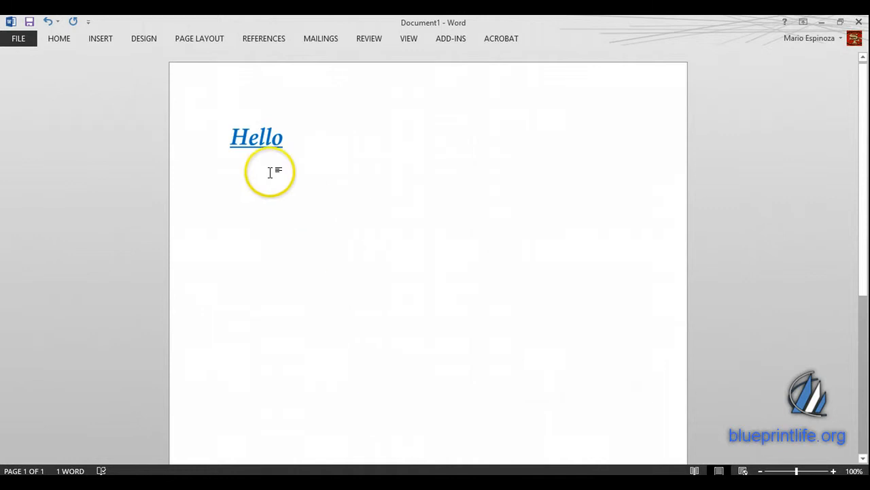
Select only the word "Hello" without its trailing space.
click(281, 136)
drag(281, 136, 236, 136)
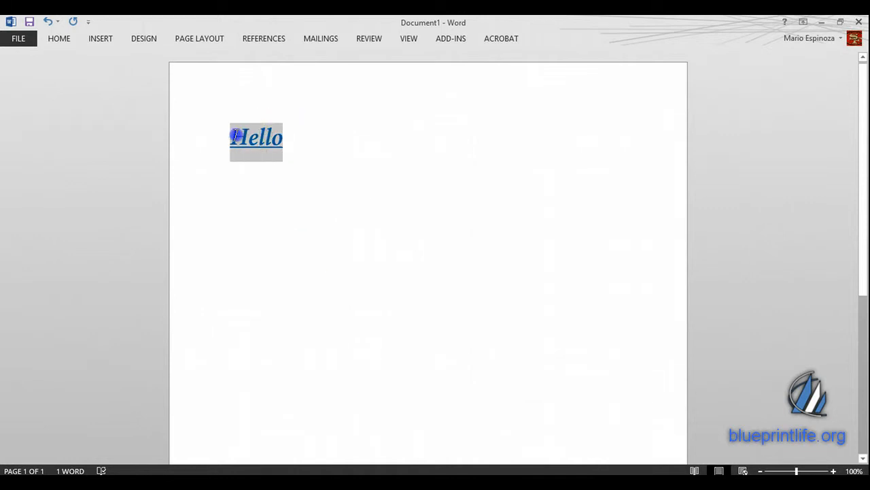